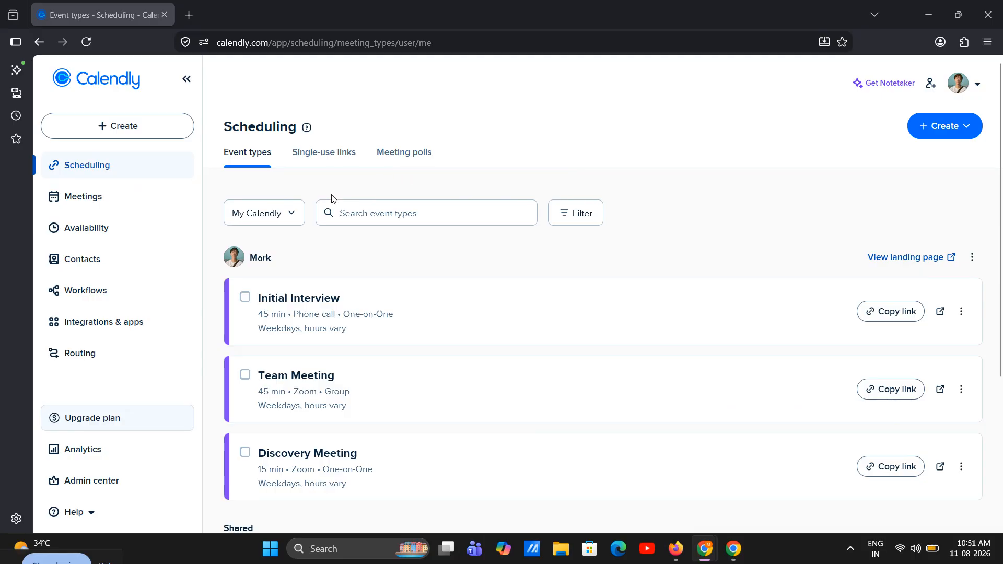
Start a new user invitation from the organization's user management in the admin center
click(137, 479)
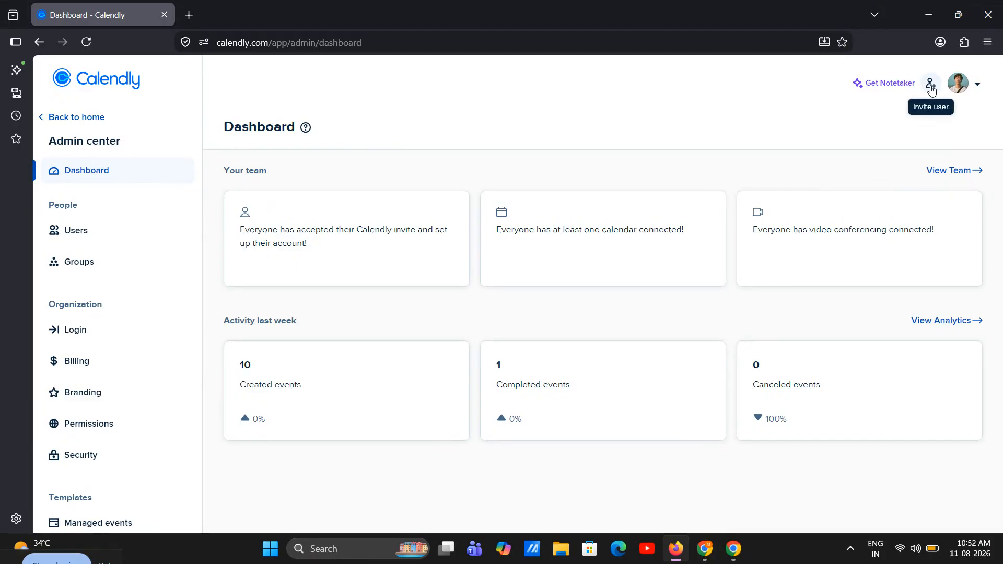
click(62, 243)
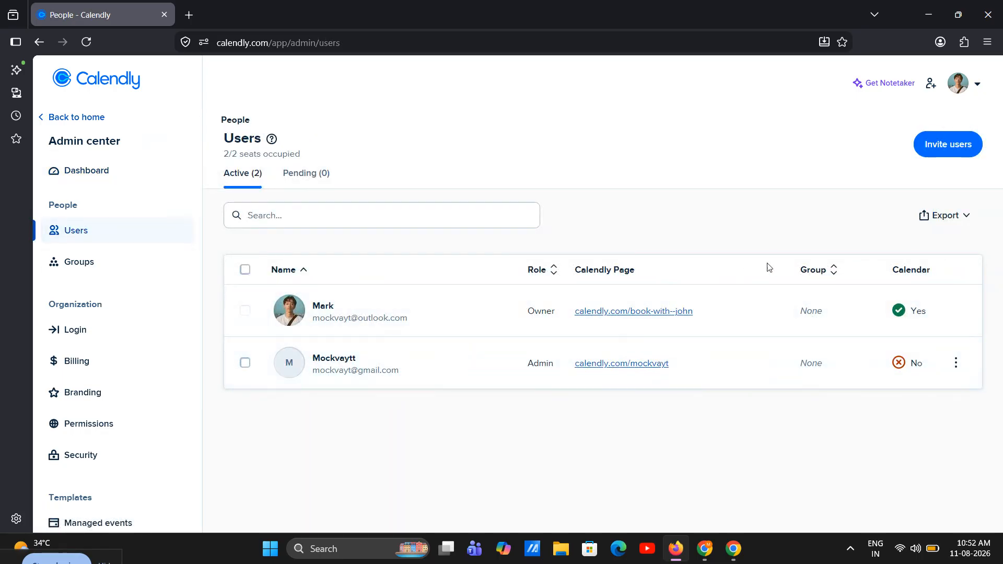
click(936, 152)
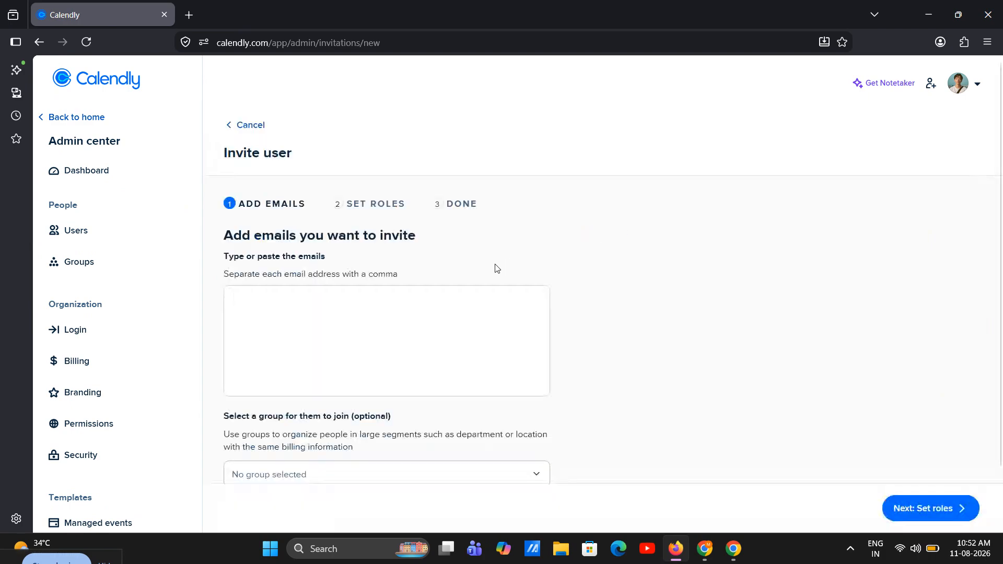
Enter the invitee's e-mail address for the invitation, leaving the optional group unselected
click(320, 341)
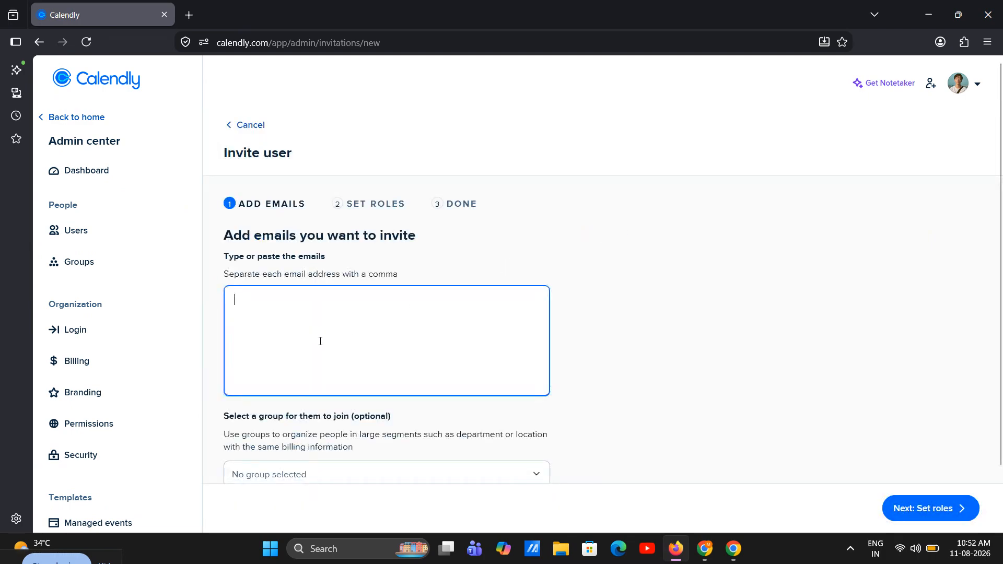
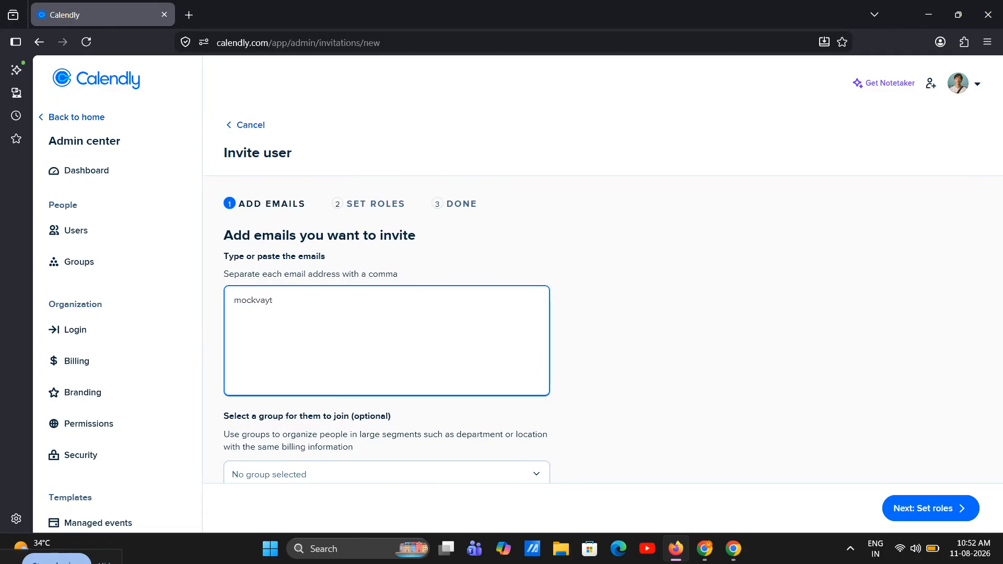
scroll(409, 323, down, 2)
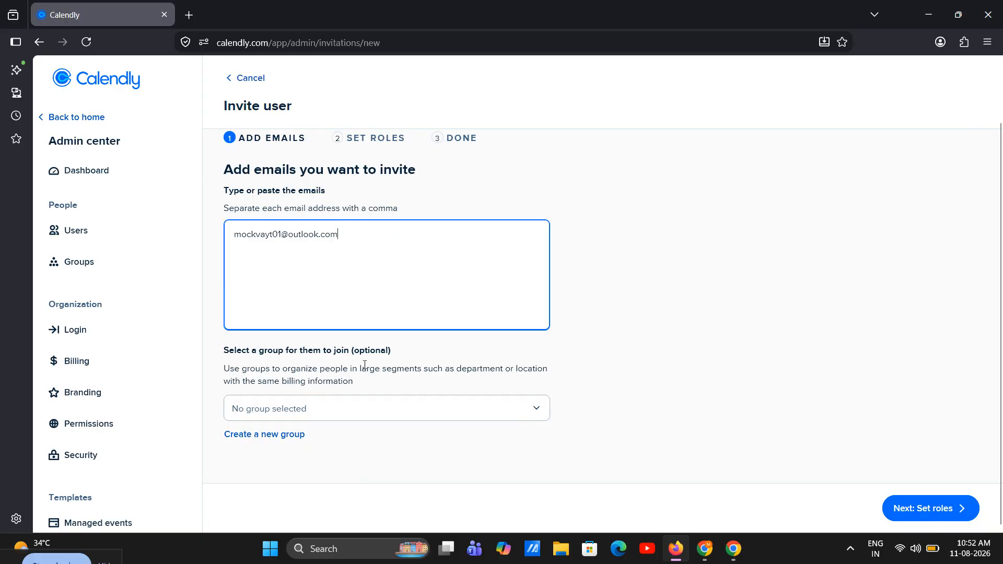
Assign the User role to the invitee, send the invitation and return to the users list
click(925, 503)
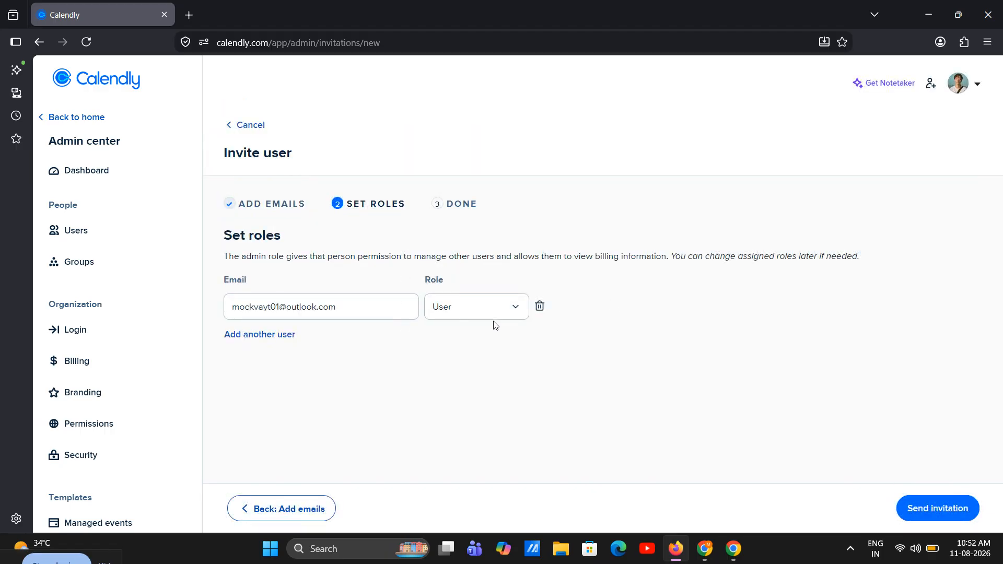
click(493, 310)
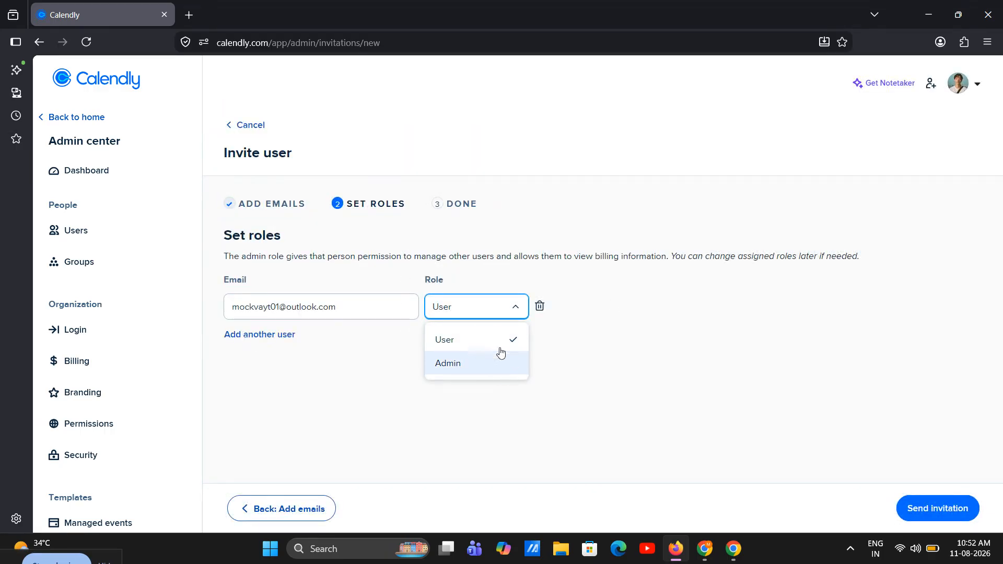
click(466, 349)
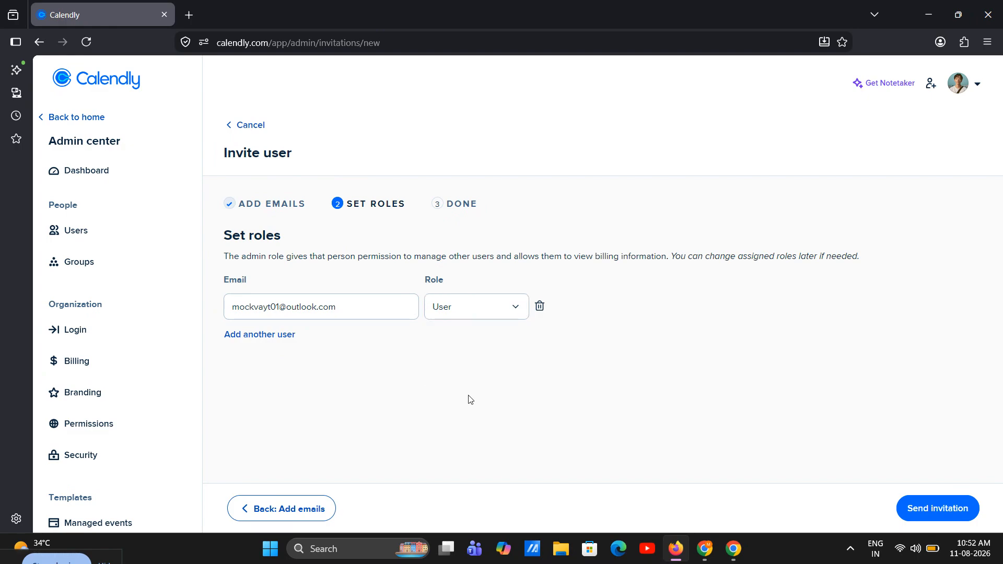
click(938, 511)
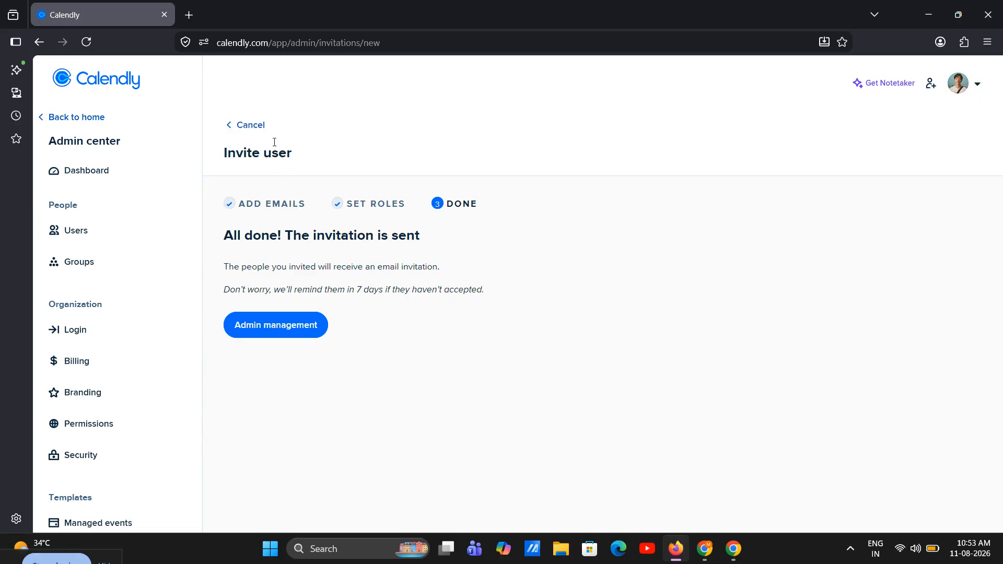
click(261, 125)
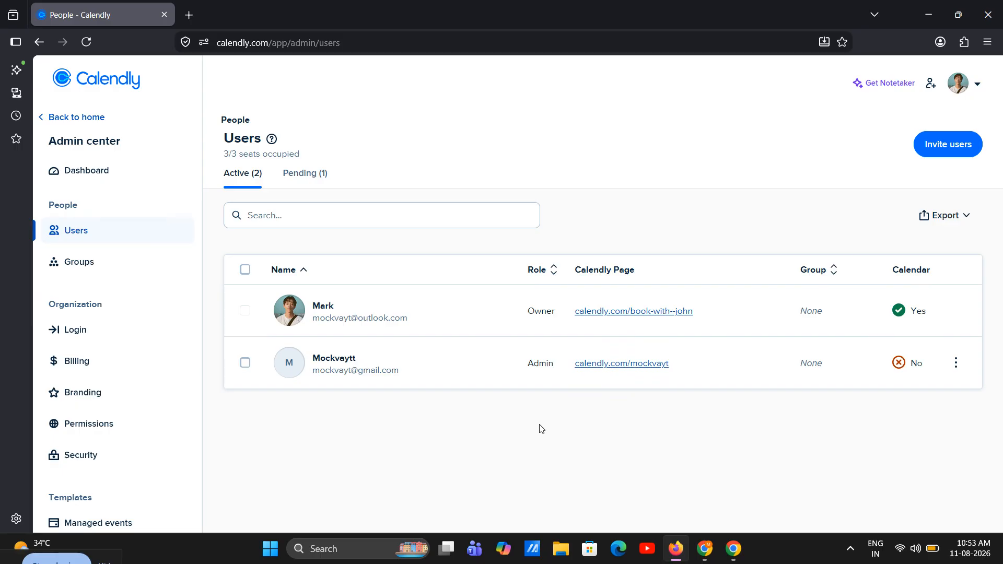
Return to the Scheduling page and view the users and teams offered as event type views
click(105, 117)
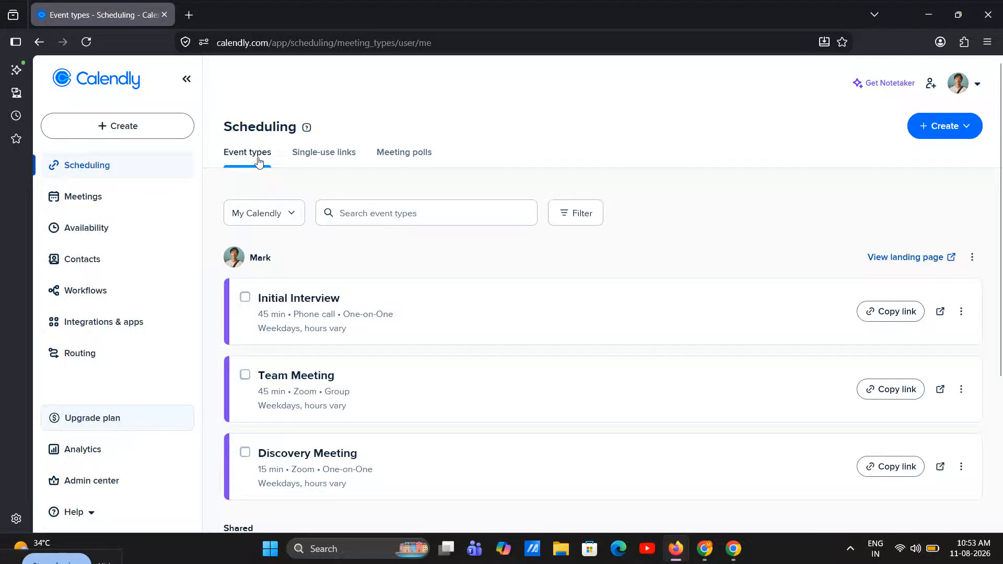
click(264, 213)
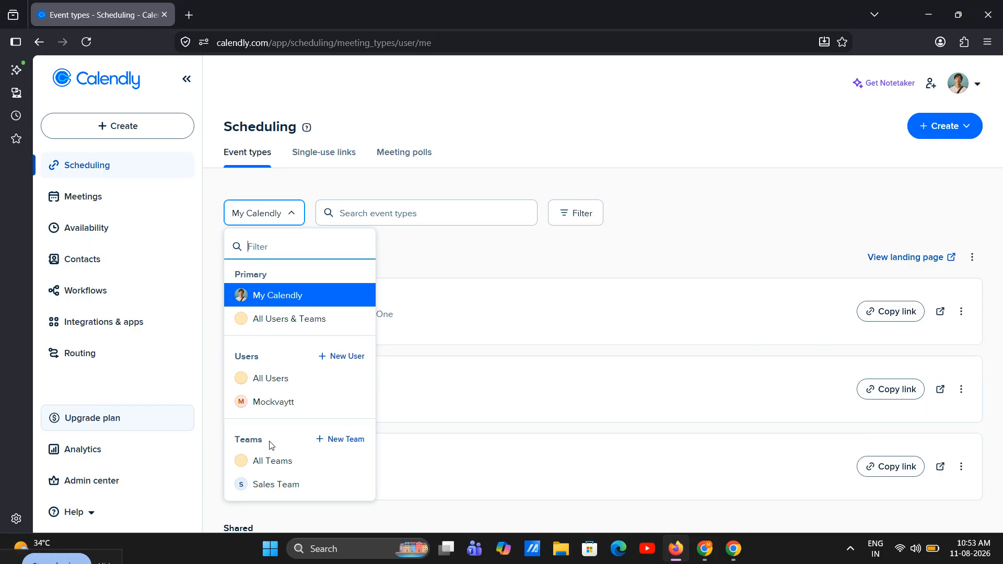
click(462, 181)
click(169, 131)
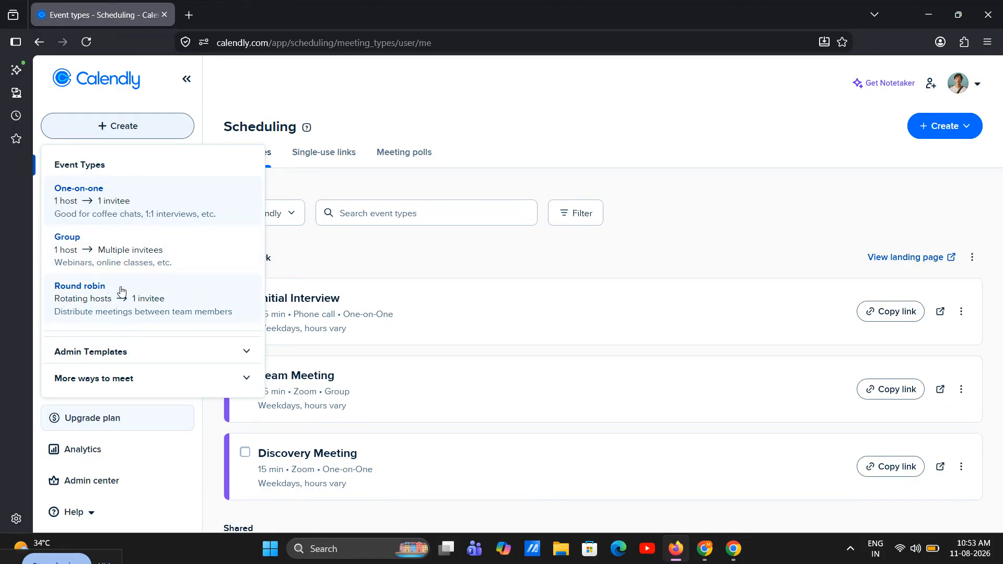
click(132, 292)
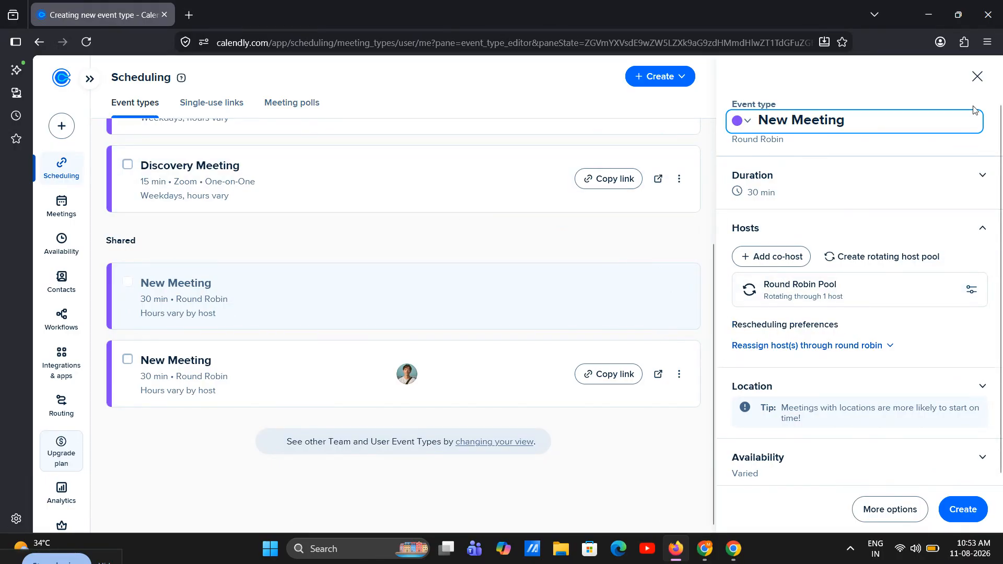
click(977, 76)
click(124, 127)
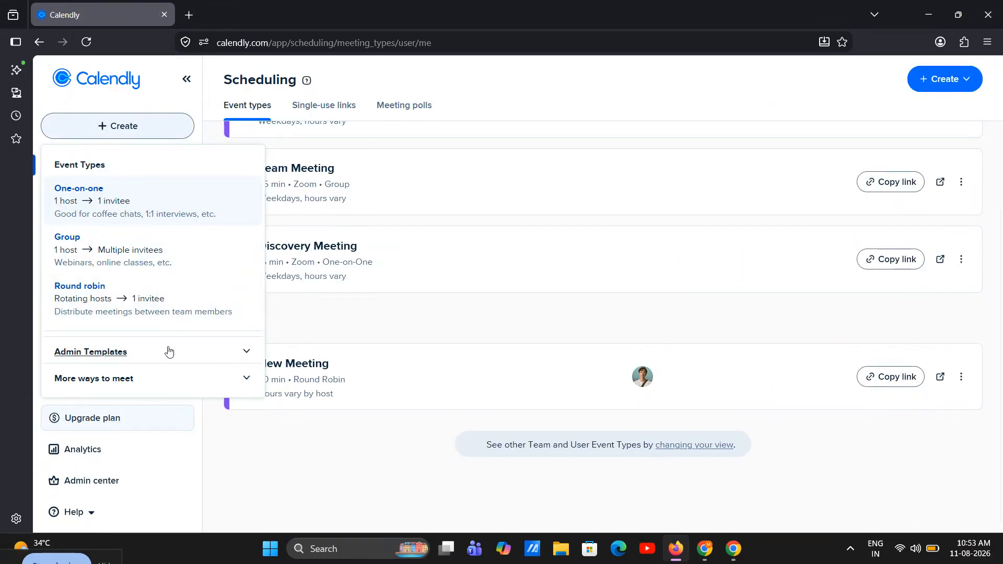
click(176, 378)
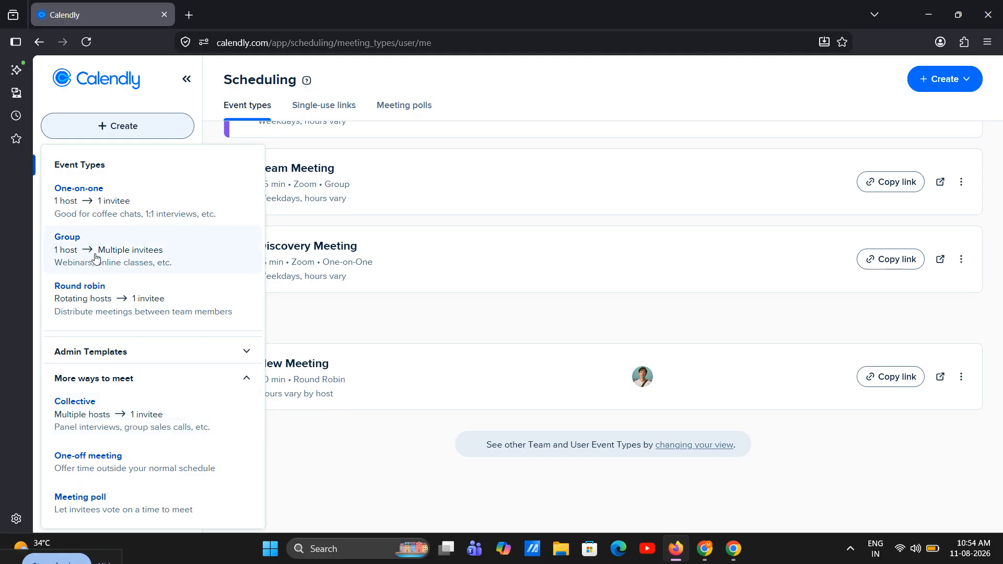
click(246, 377)
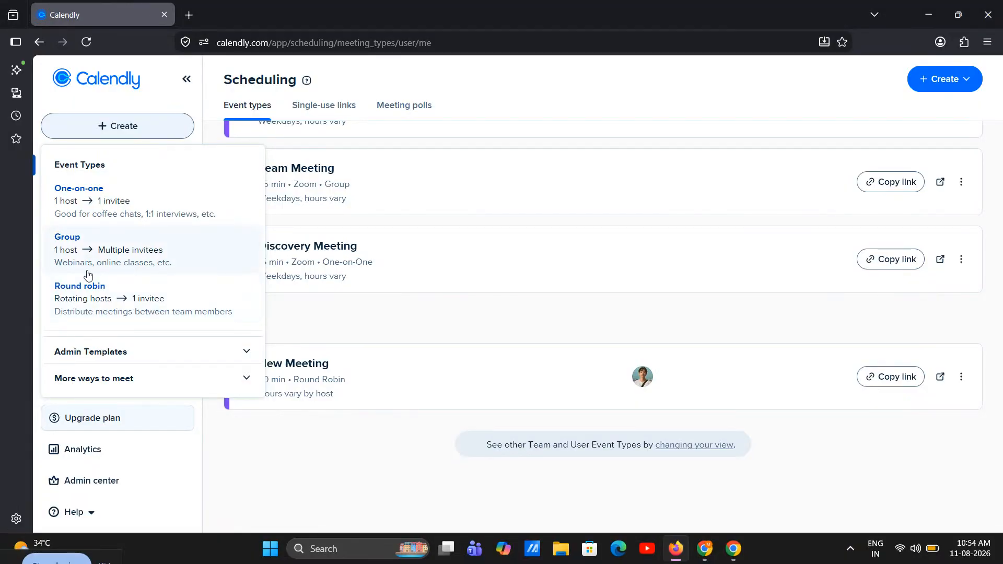
click(146, 257)
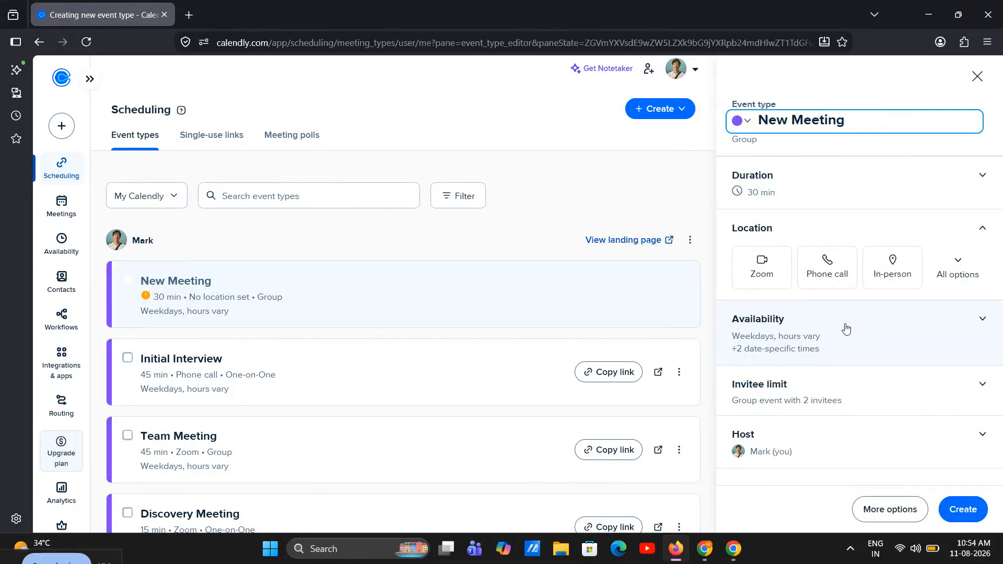
click(985, 88)
Start a new Round robin event type and set its duration to 45 min
click(179, 134)
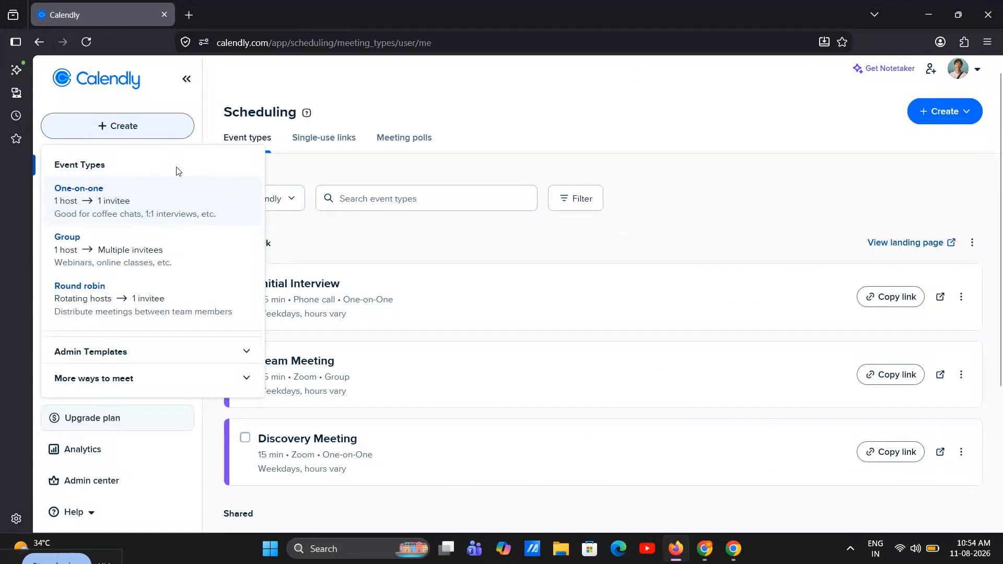
click(109, 304)
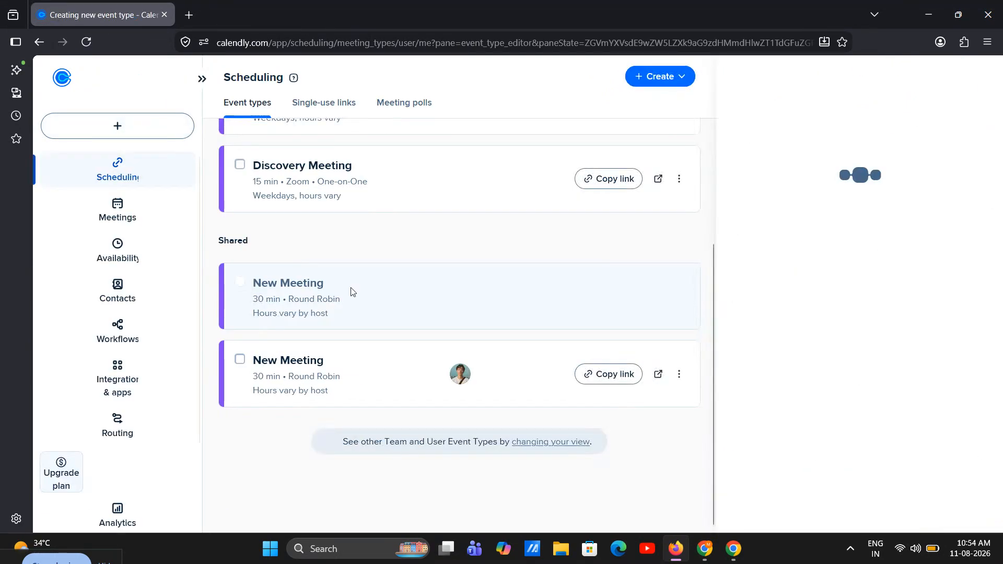
click(790, 198)
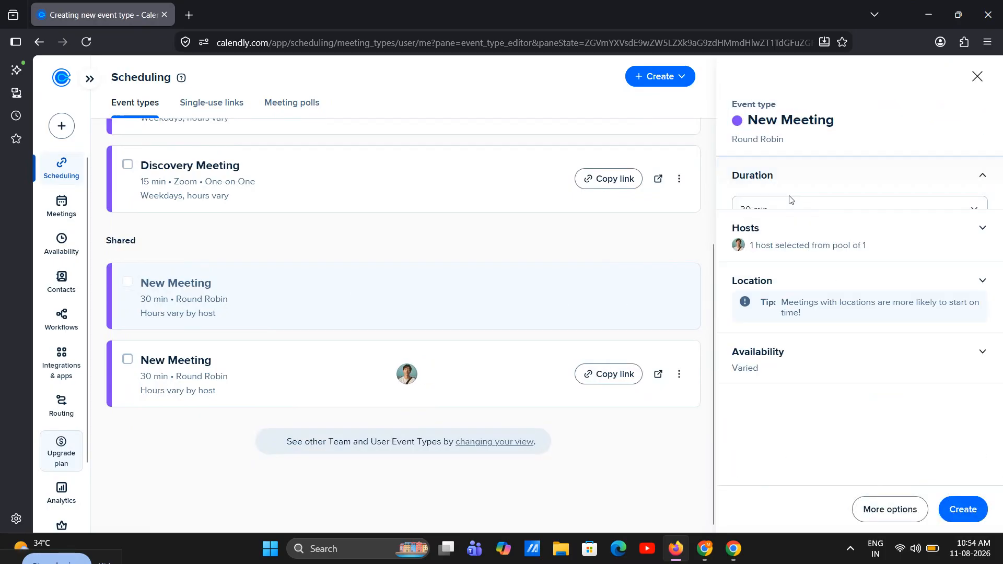
click(765, 210)
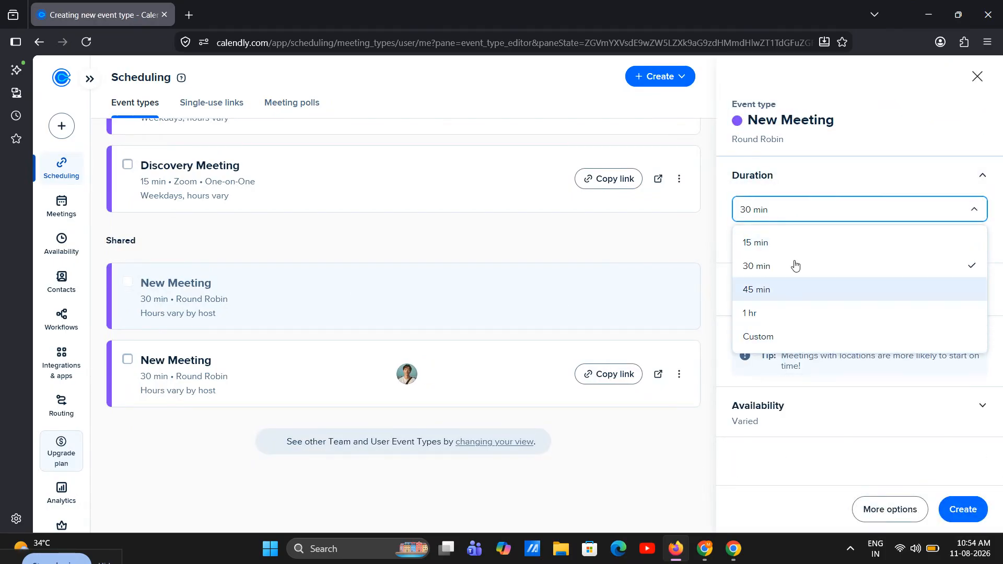
click(748, 289)
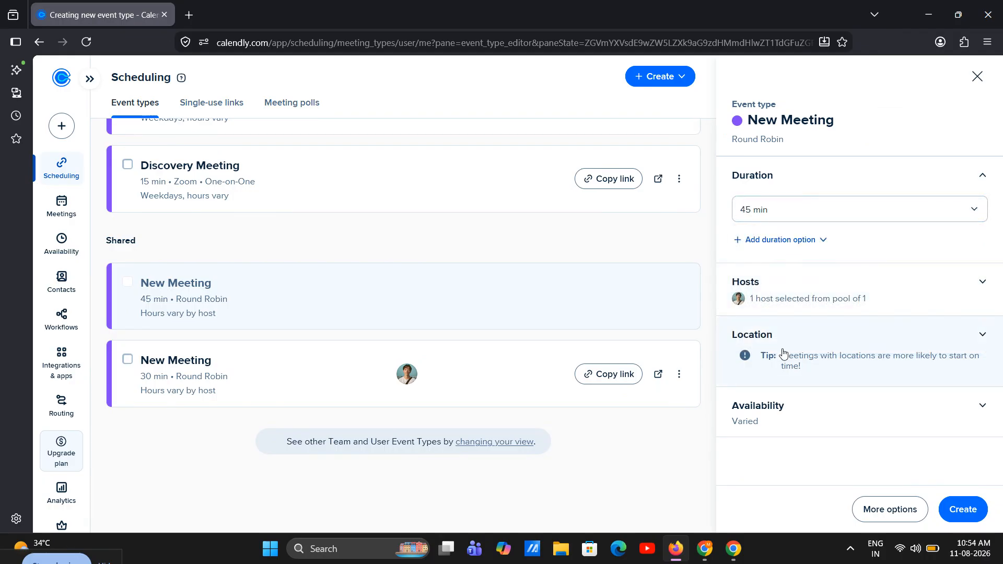
Add the other active team member to the Round Robin Pool, with the Maximize availability distribution method
click(786, 299)
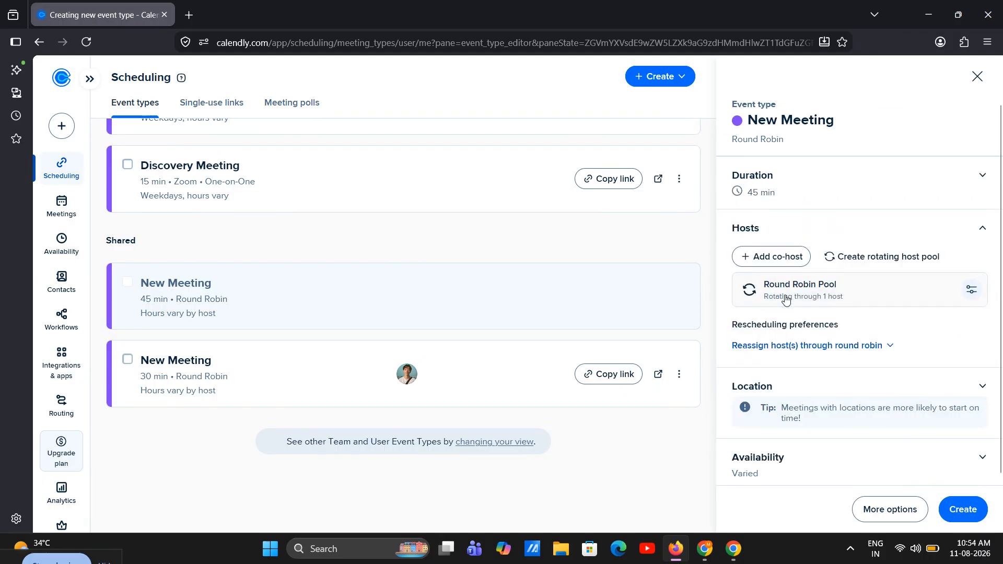
click(786, 298)
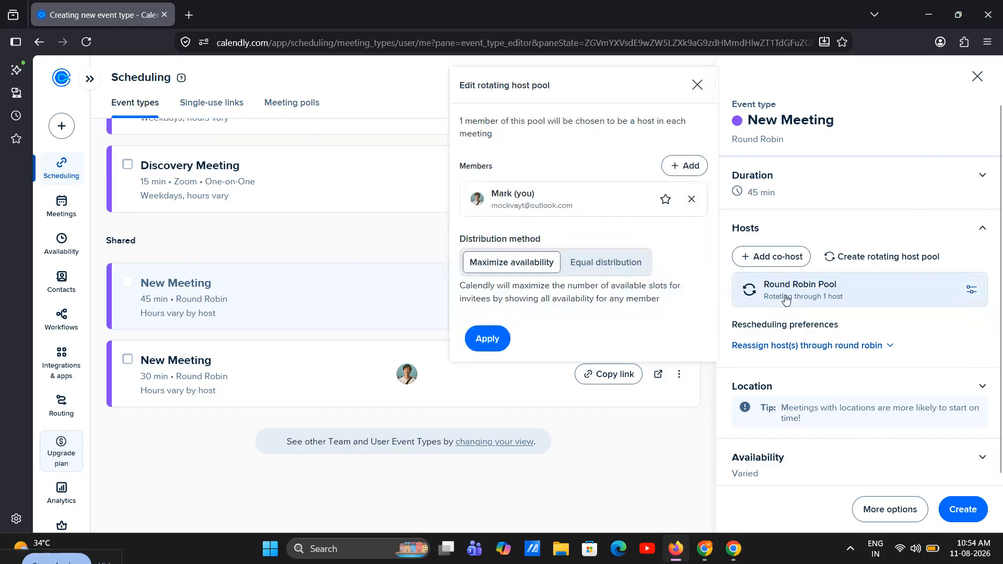
click(677, 176)
text(moc)
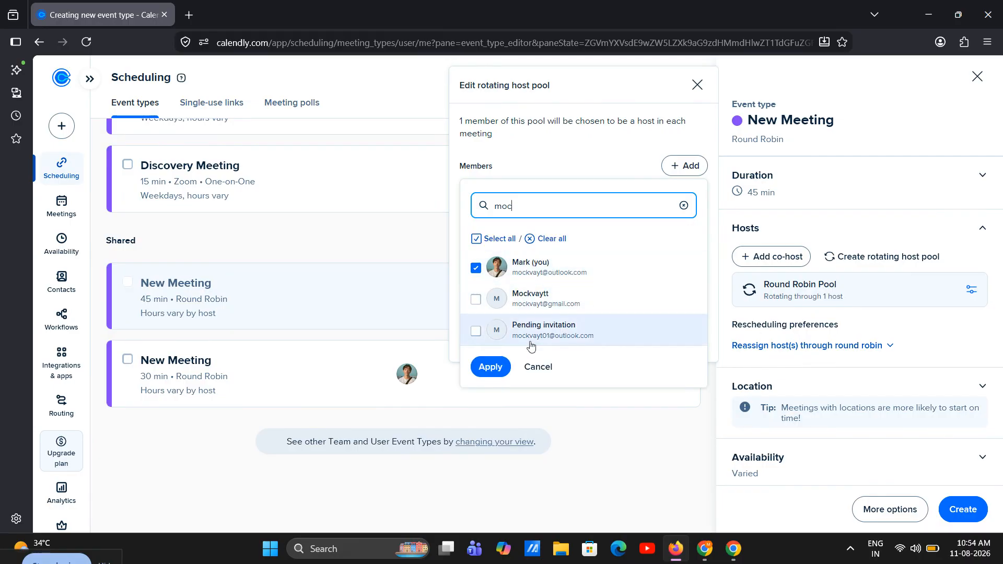
click(475, 299)
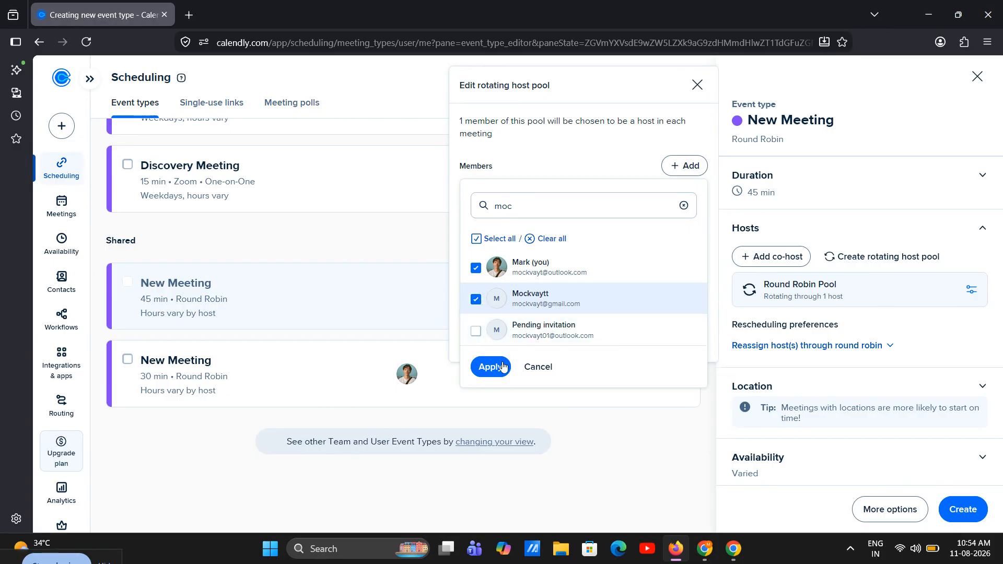
click(492, 367)
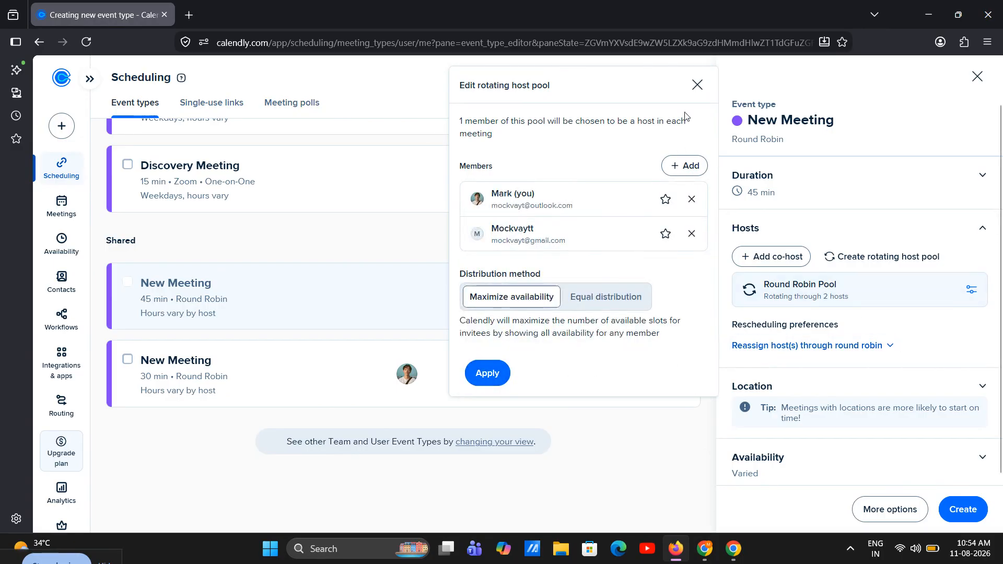
click(497, 366)
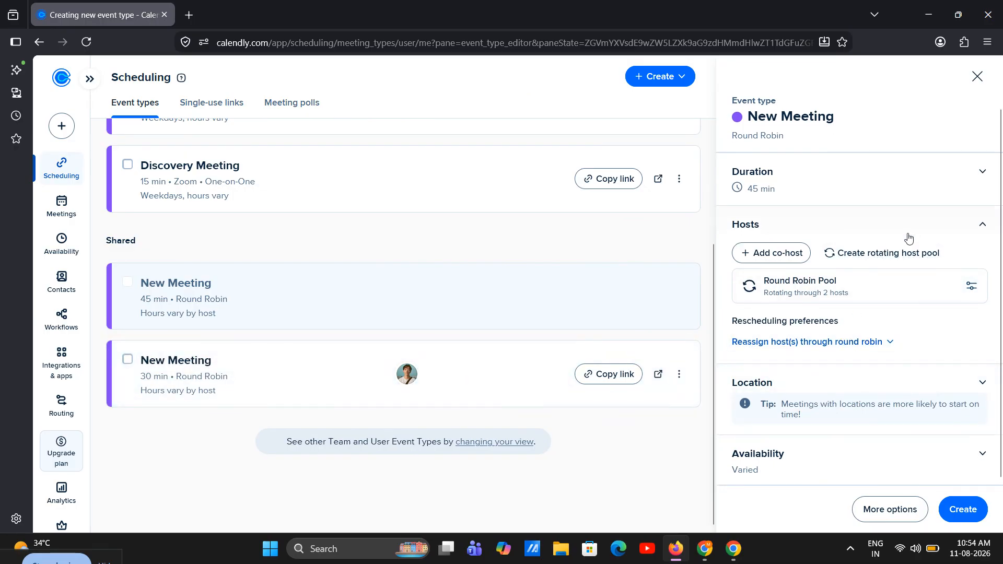
Set the meeting location to Zoom for all Round Robin pool hosts
click(948, 375)
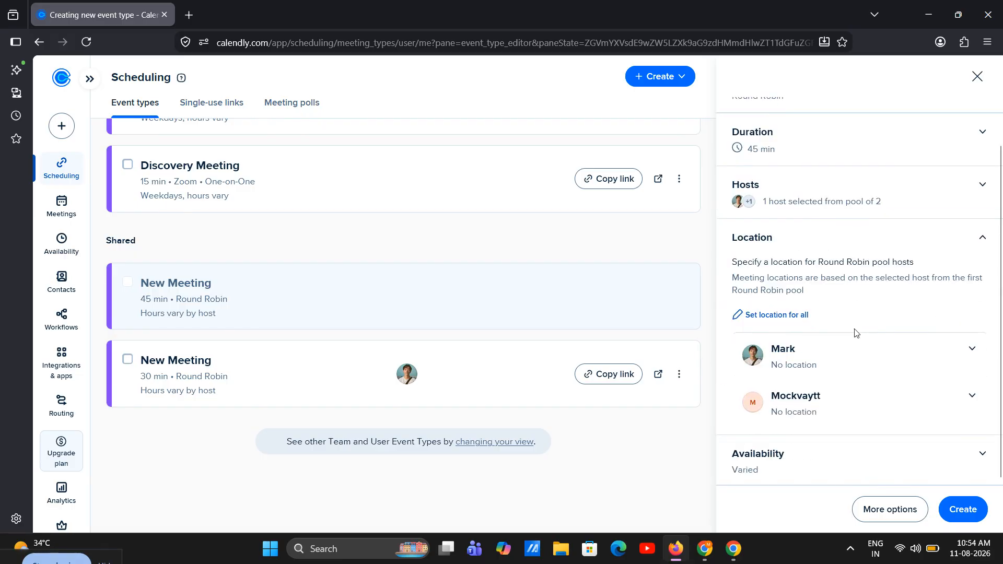
click(779, 315)
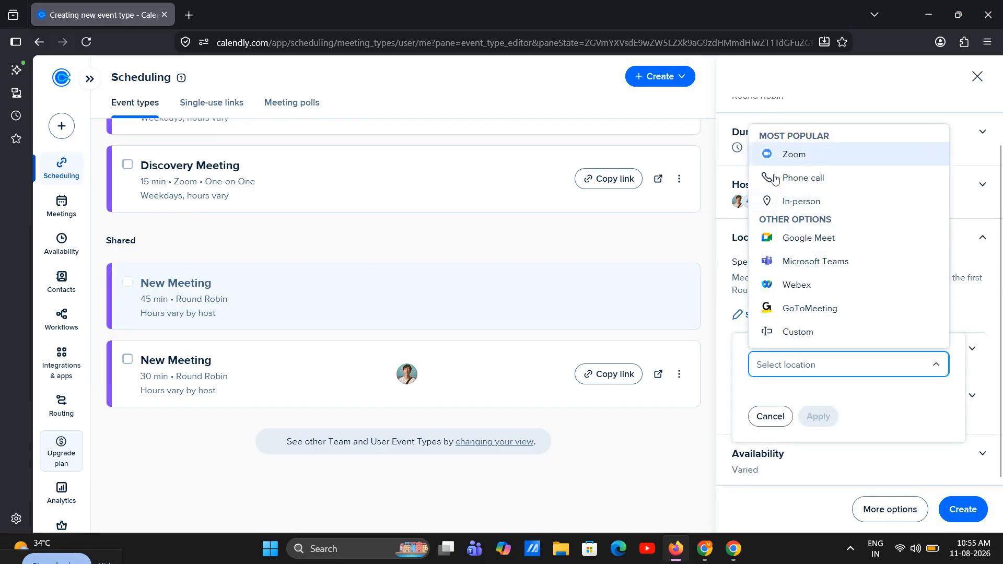
click(807, 187)
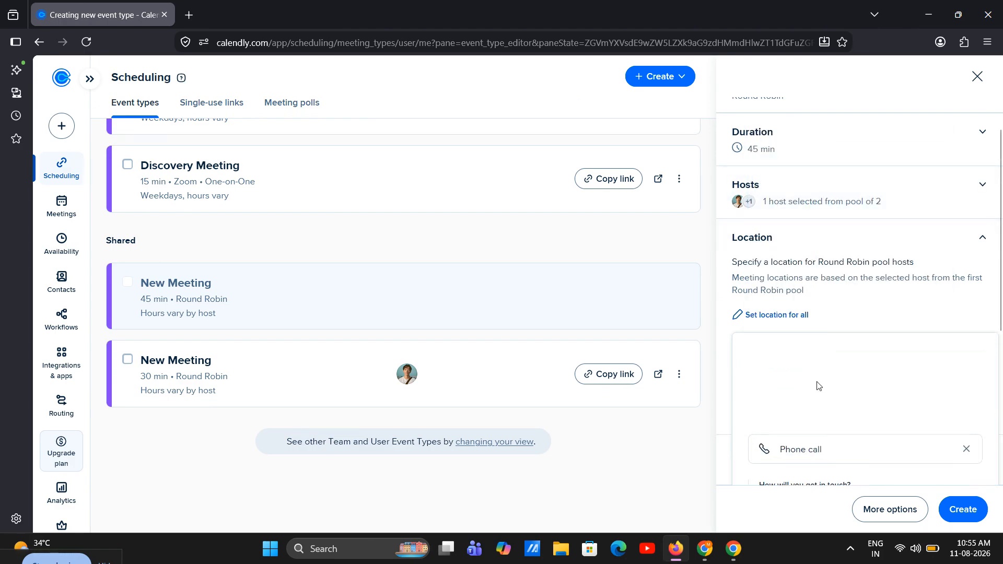
scroll(819, 386, down, 3)
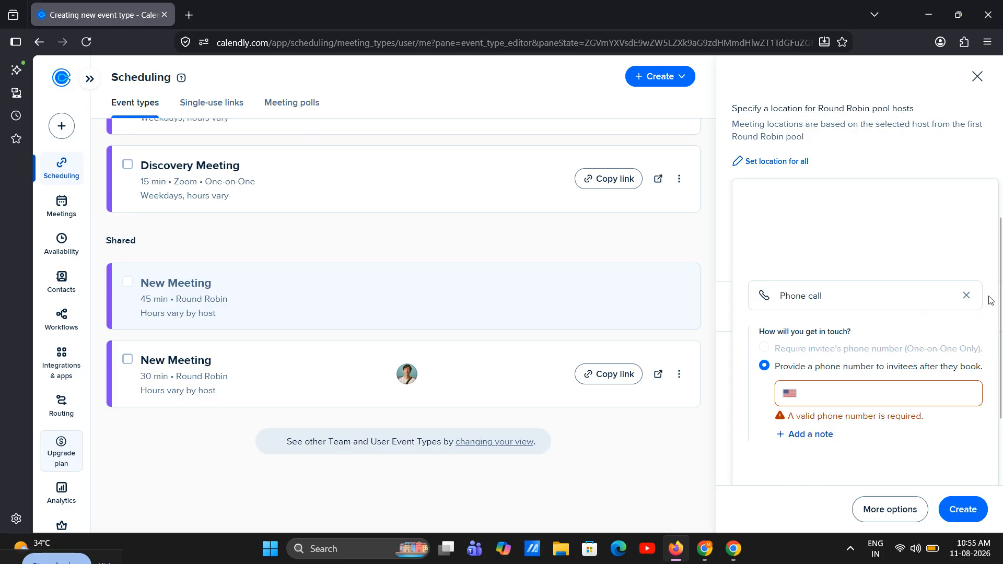
click(966, 295)
click(847, 364)
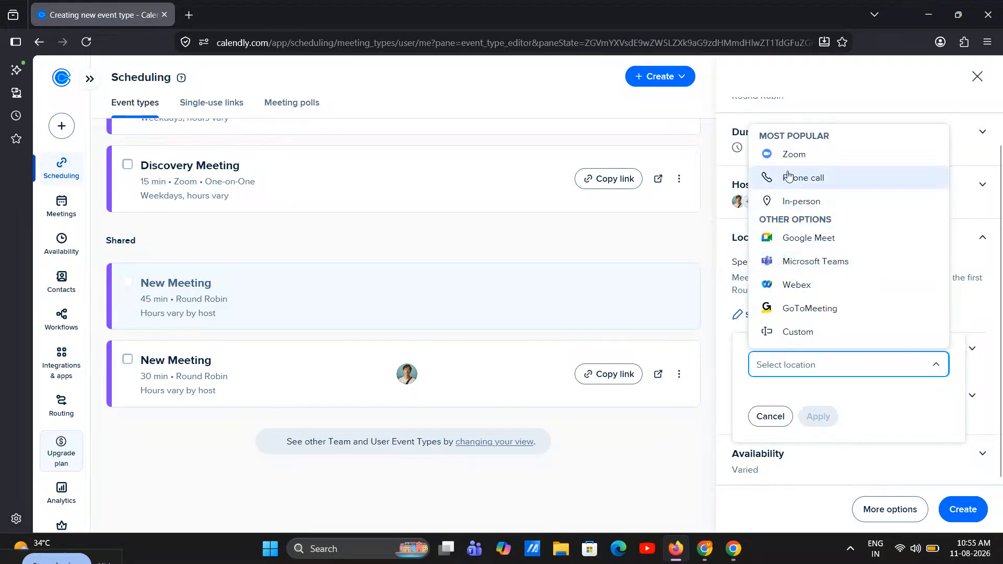
click(794, 154)
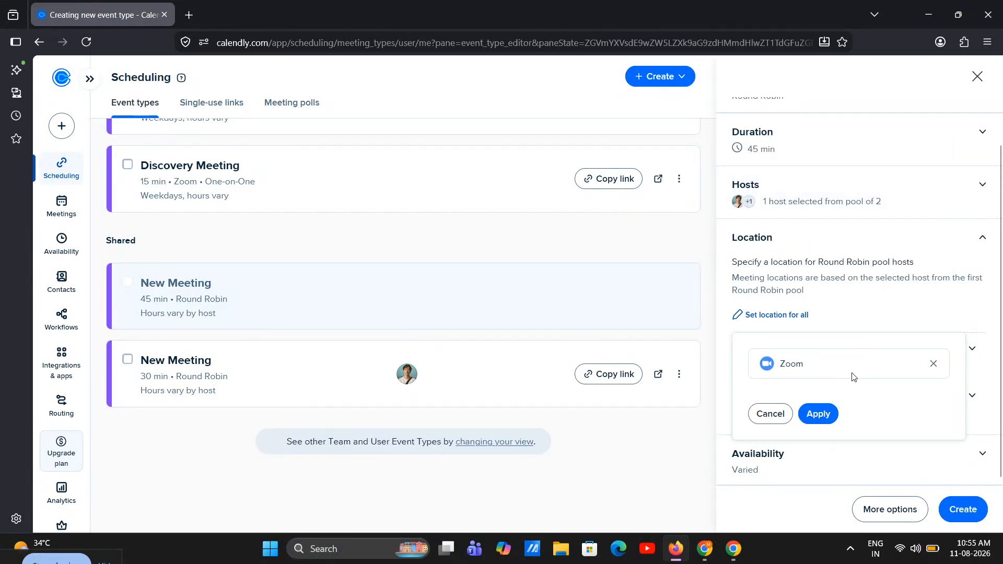
click(818, 414)
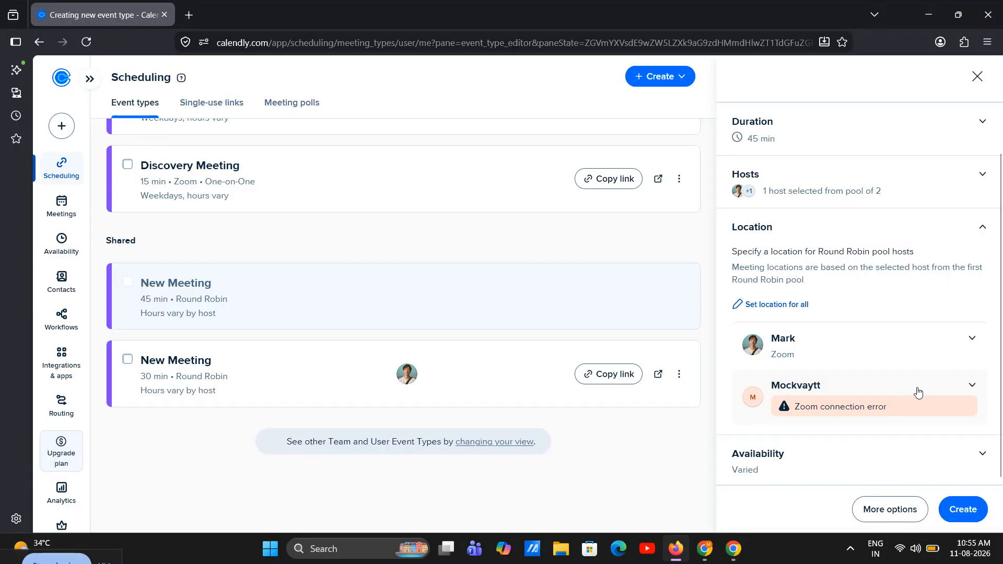
Create the round robin event type and close its editor to return to the shared event types
click(959, 507)
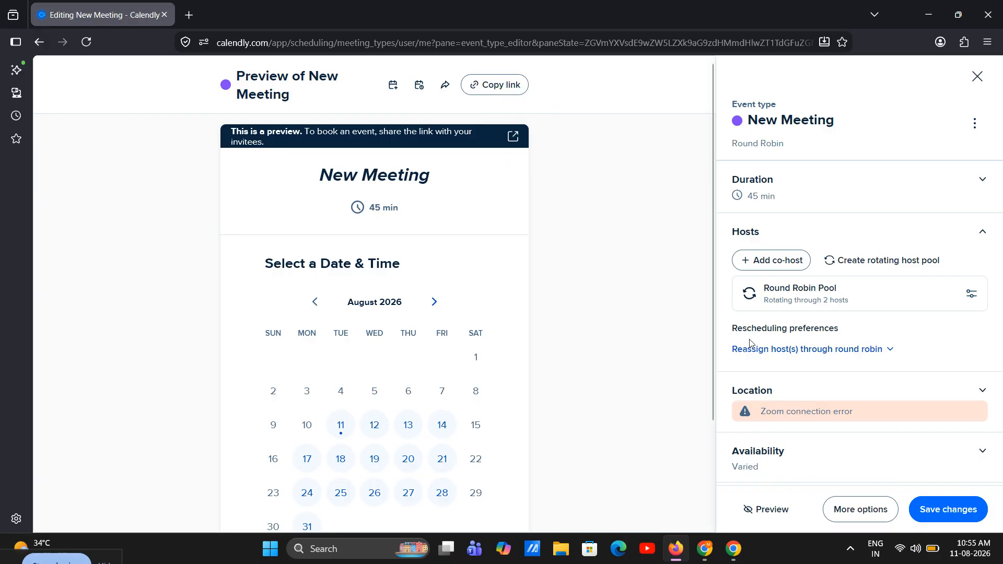
click(977, 77)
scroll(598, 260, down, 5)
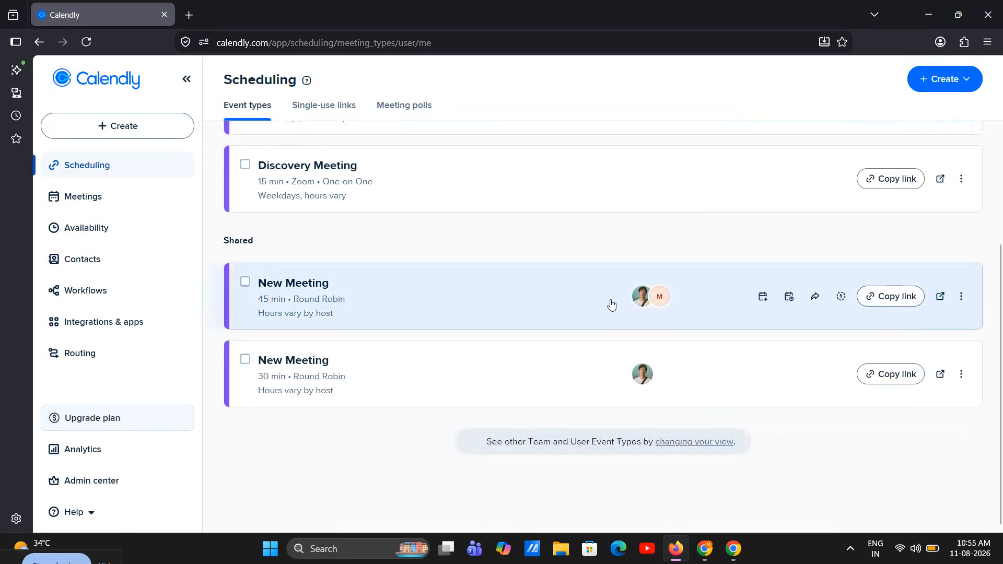